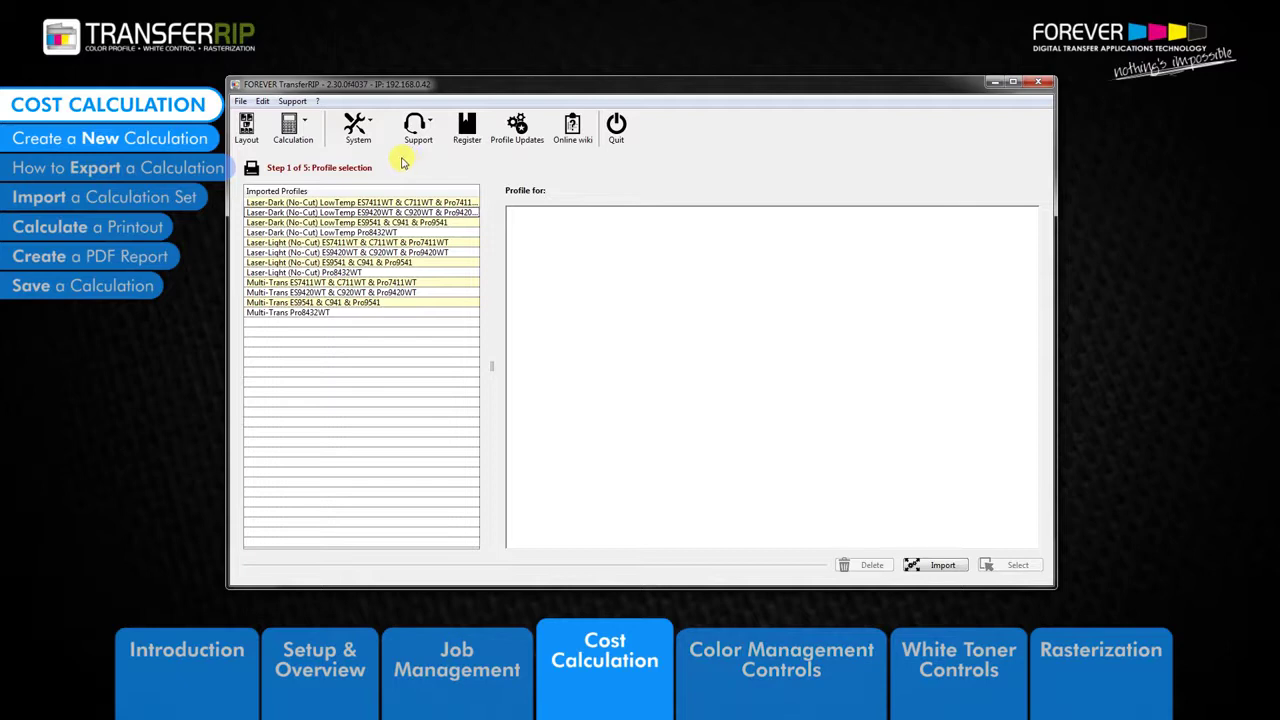
Check the measure units and currency in the global settings, keep mm as the unit, and save
{"action": "left_click", "coordinate": [357, 138]}
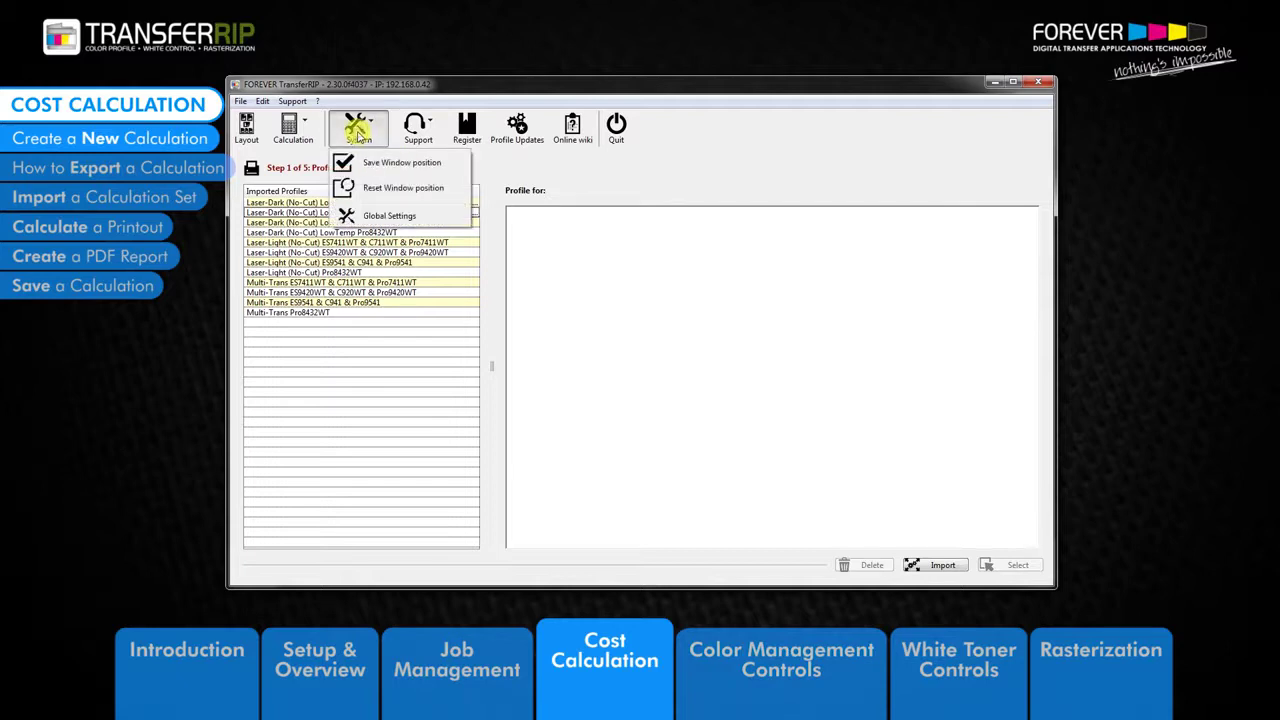
{"action": "left_click", "coordinate": [385, 215]}
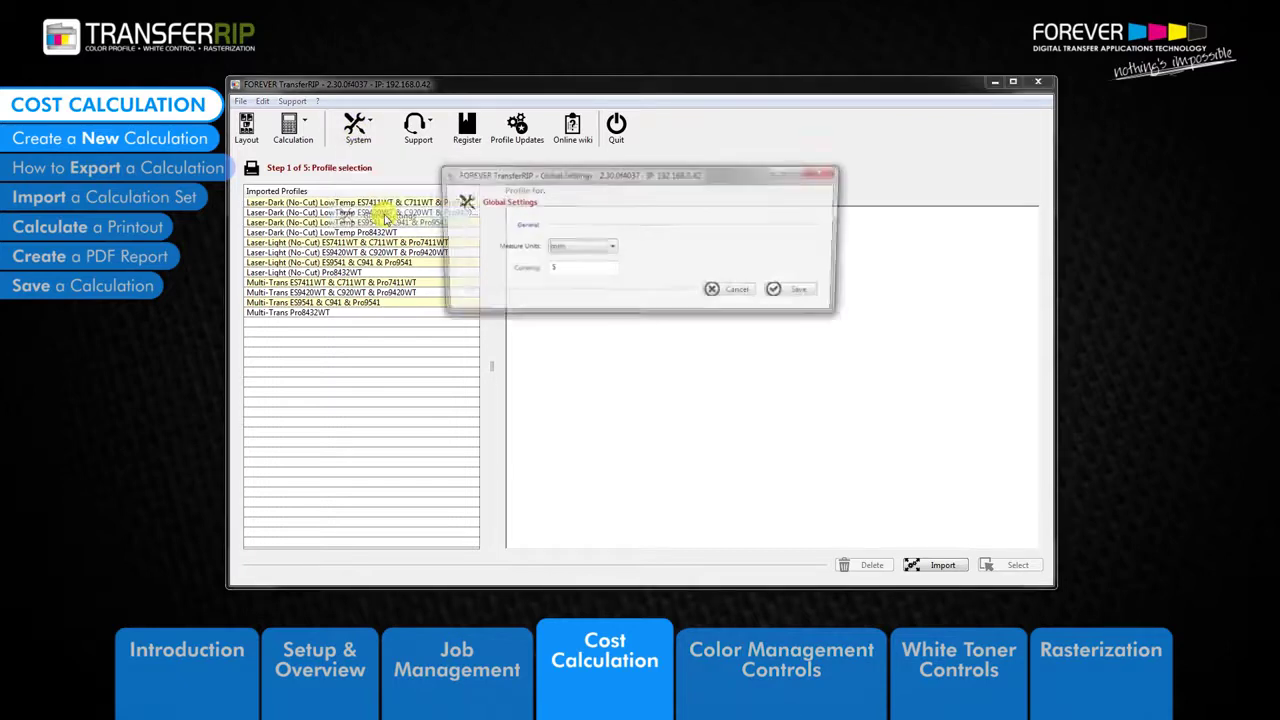
{"action": "left_click", "coordinate": [594, 250]}
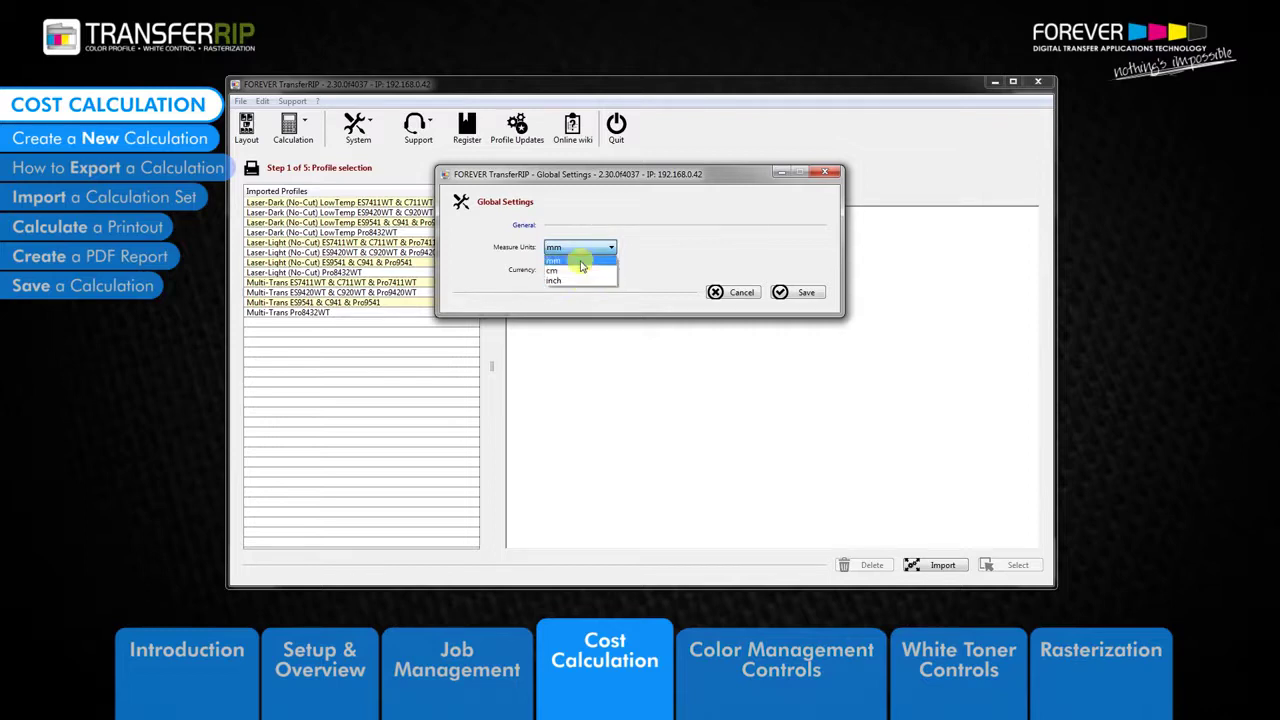
{"action": "left_click", "coordinate": [586, 274]}
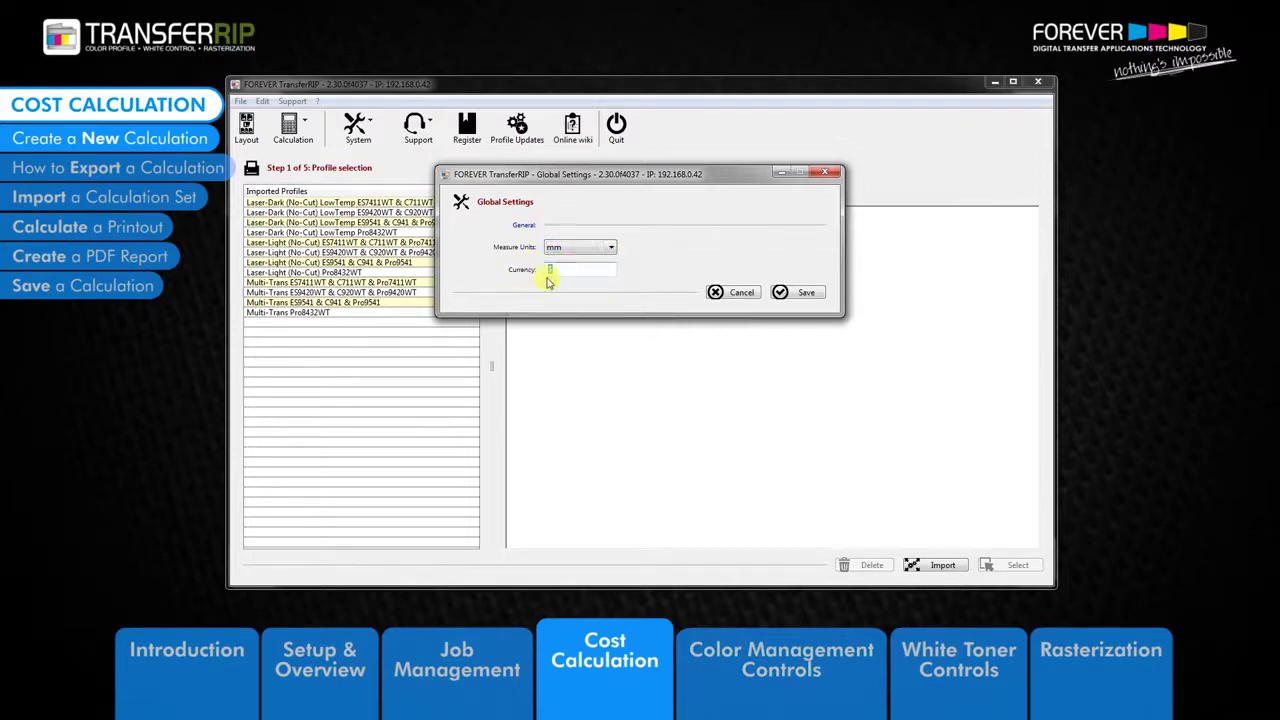
{"action": "left_click", "coordinate": [807, 293]}
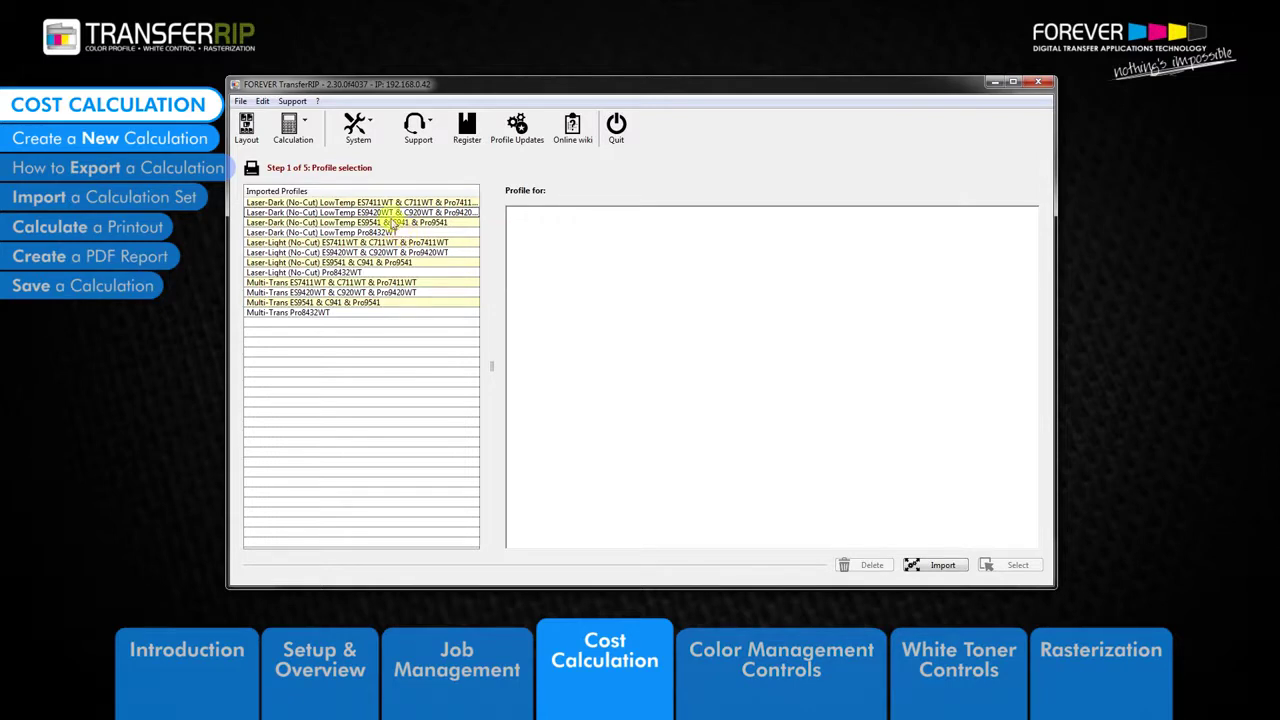
Create a new cost estimator entry in the calculation settings and name it LDNC Pro9420WT
{"action": "left_click", "coordinate": [290, 132]}
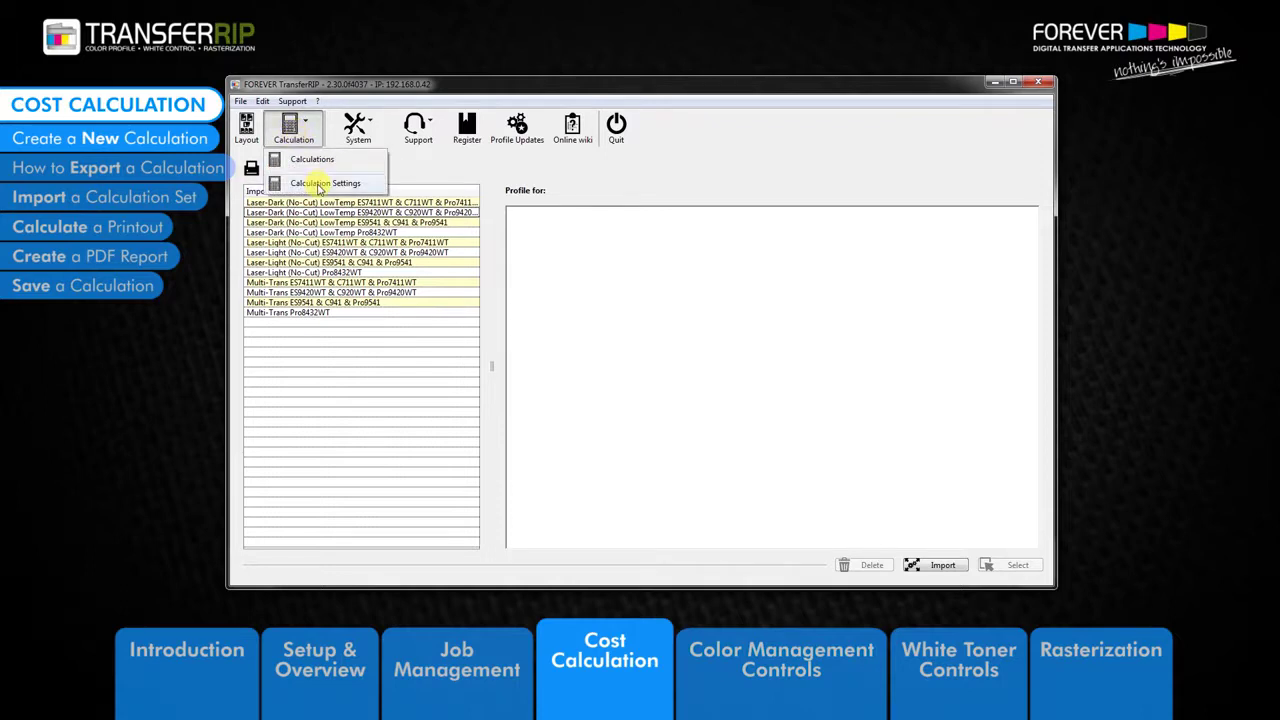
{"action": "left_click", "coordinate": [319, 185]}
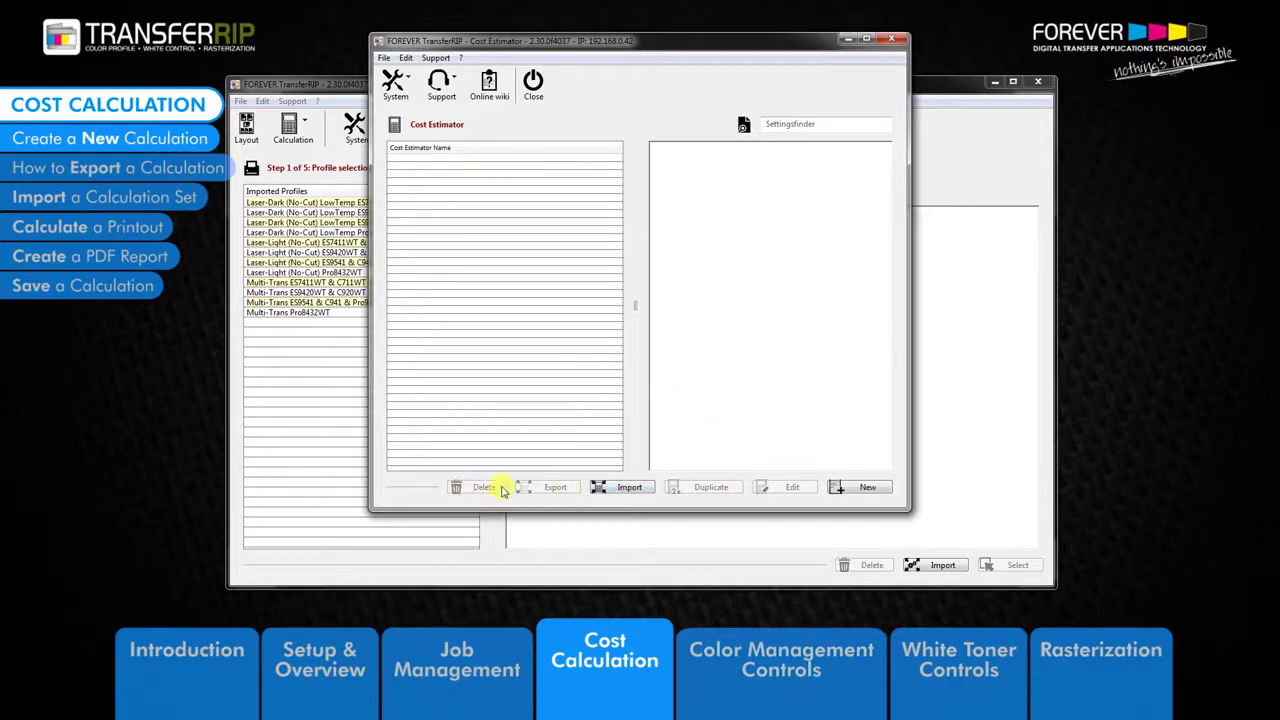
{"action": "left_click", "coordinate": [866, 488]}
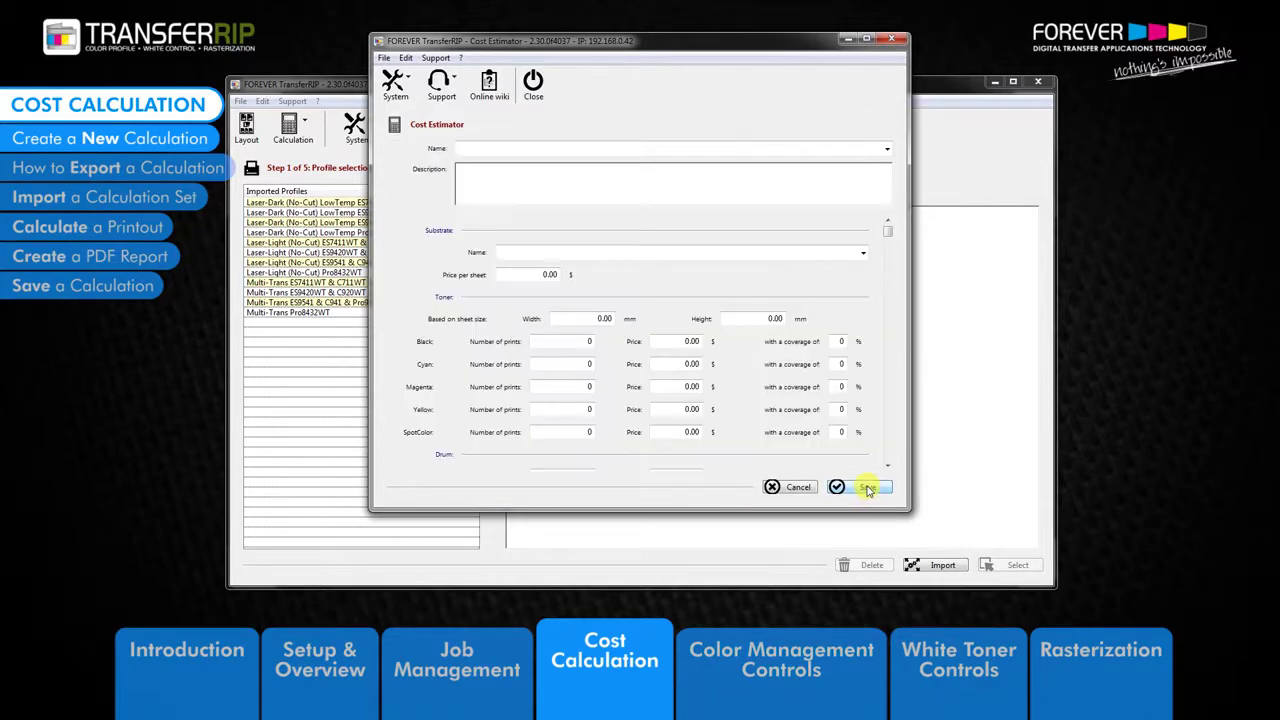
{"action": "left_click", "coordinate": [500, 150]}
{"action": "type", "text": "LDNC"}
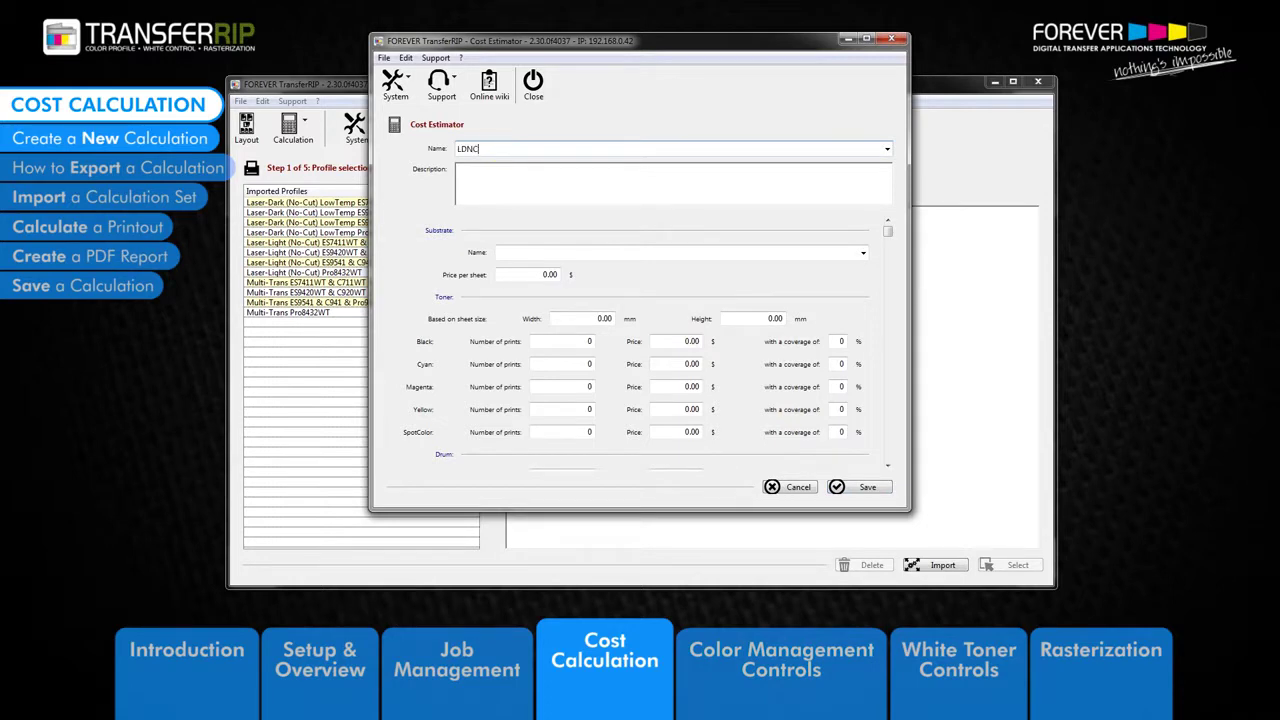
{"action": "type", "text": " Pro9"}
{"action": "type", "text": "43"}
{"action": "type", "text": "2"}
{"action": "type", "text": "0"}
{"action": "type", "text": "WT"}
Name the substrate Laser-Dark (No-Cut) LowTemp and set the toner reference sheet size to 210 mm wide by 297 mm high
{"action": "left_click", "coordinate": [545, 252]}
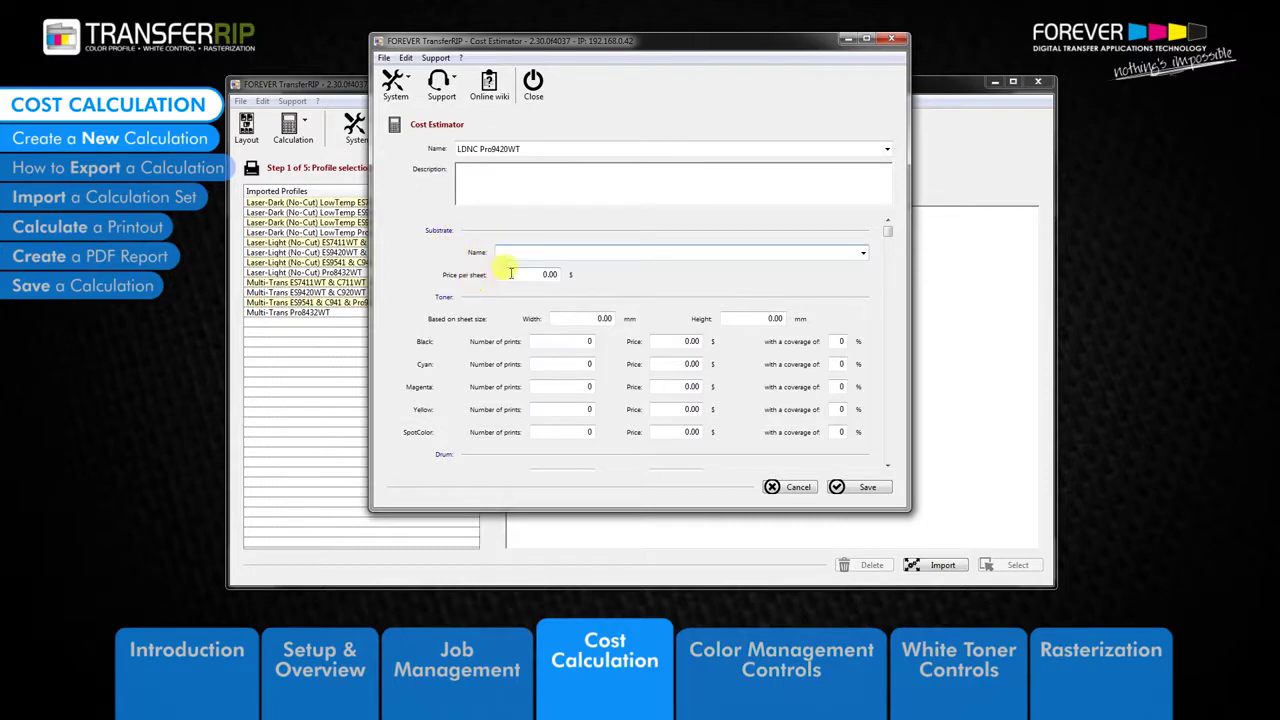
{"action": "type", "text": "Laser-Dark (No-Cut) LowTemp"}
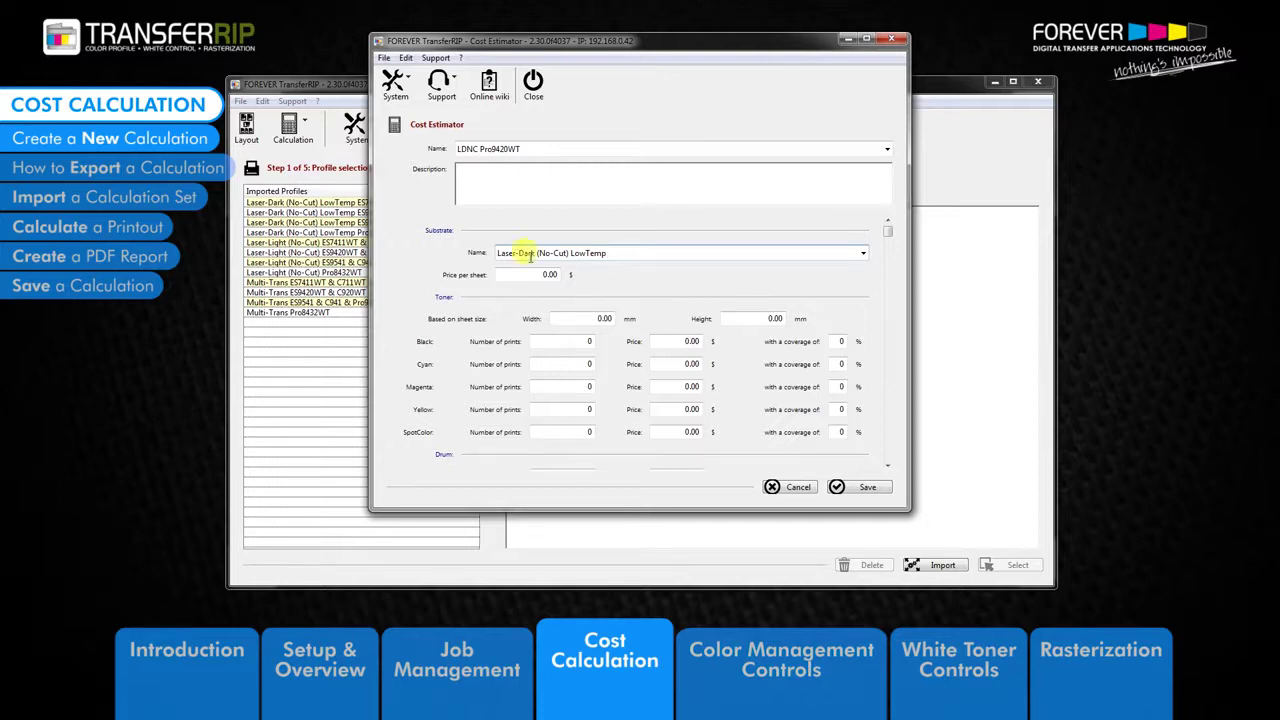
{"action": "double_click", "coordinate": [600, 318]}
{"action": "type", "text": "210"}
{"action": "key", "text": "Tab"}
{"action": "type", "text": "297"}
{"action": "key", "text": "Tab"}
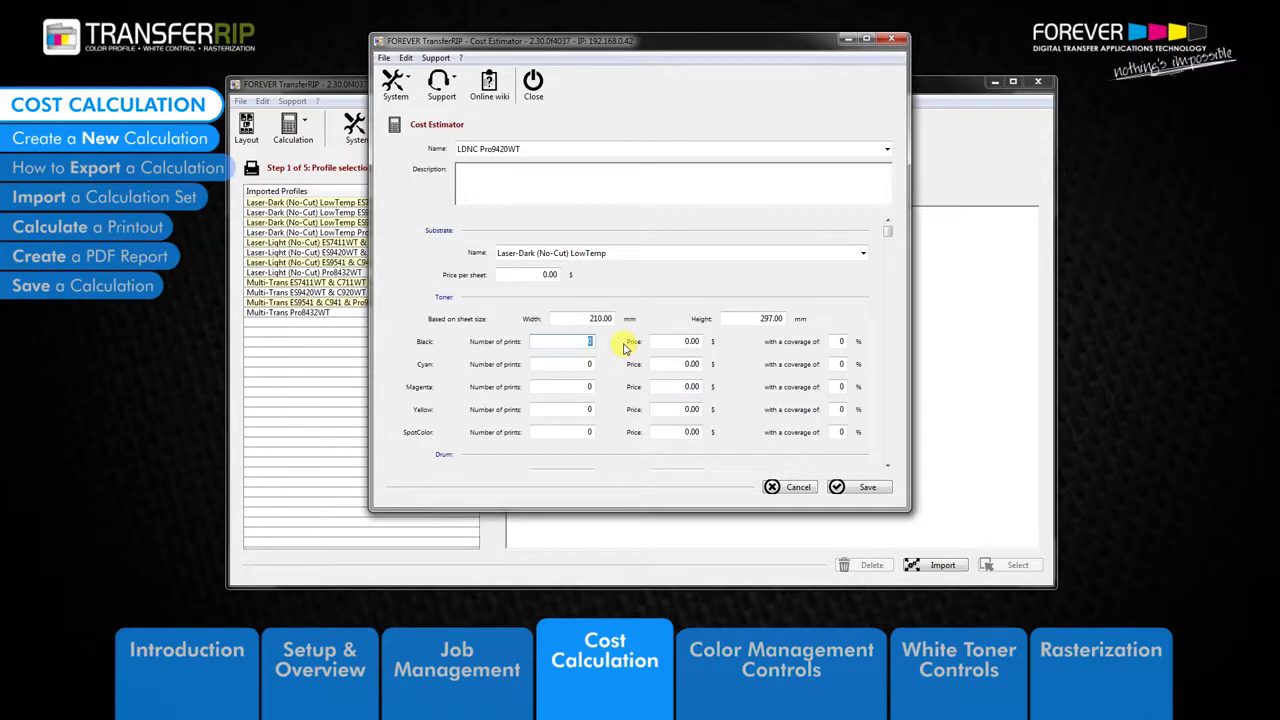
Set the cyan toner to 15,000 prints at a price of $126.14 with 5% coverage
{"action": "left_click", "coordinate": [600, 364]}
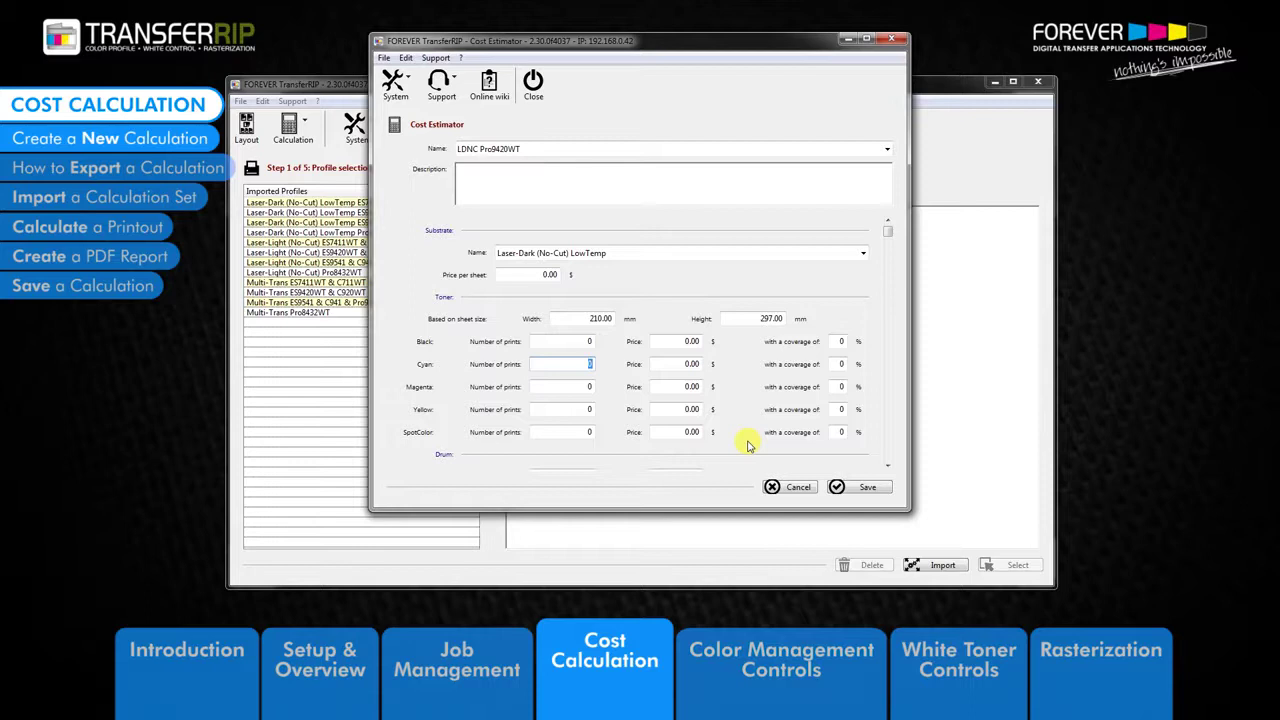
{"action": "type", "text": "15000"}
{"action": "key", "text": "Tab"}
{"action": "type", "text": "126.14"}
{"action": "key", "text": "Tab"}
{"action": "type", "text": "5"}
{"action": "key", "text": "Tab"}
Set the magenta toner to 15,000 prints at $126.14 with 5% coverage, and the yellow toner's number of prints to 15,000
{"action": "type", "text": "15000"}
{"action": "key", "text": "Tab"}
{"action": "type", "text": "126.14"}
{"action": "key", "text": "Tab"}
{"action": "type", "text": "5"}
{"action": "key", "text": "Tab"}
{"action": "type", "text": "15000"}
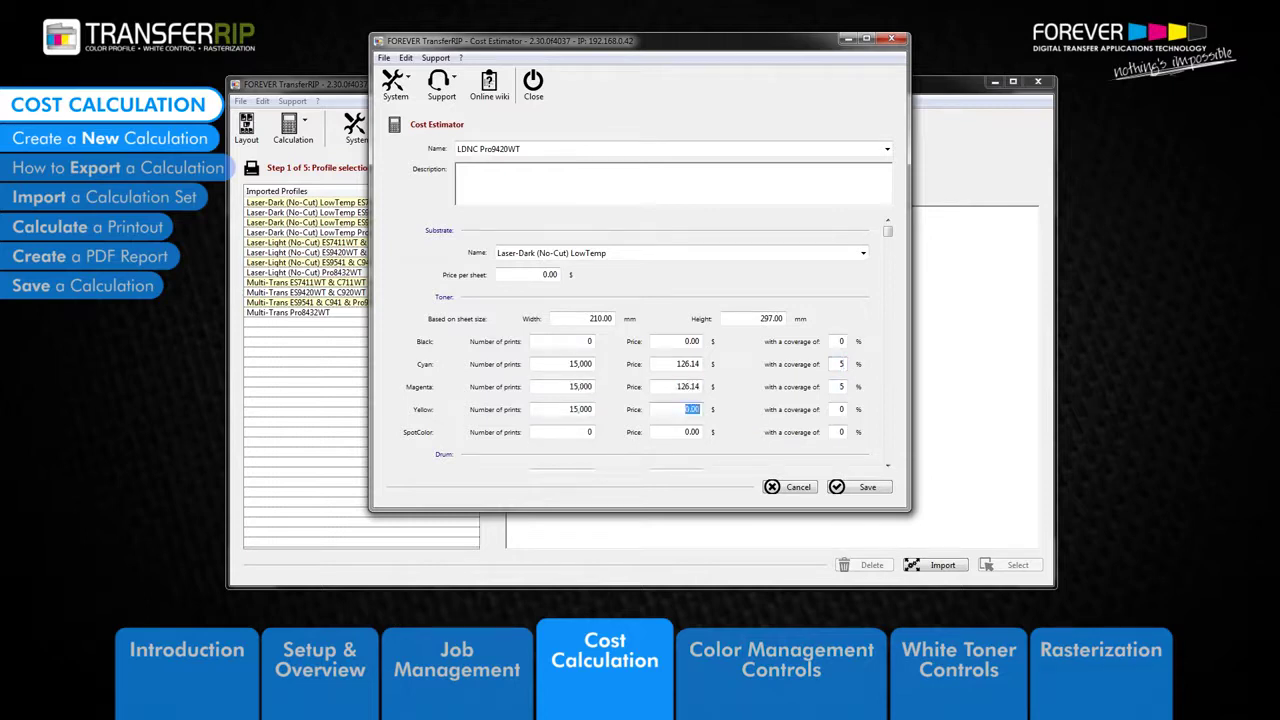
Fill in the cost fields below the toner values with 20,000 prints at $177.91 and 20,000 prints at $154.58
{"action": "scroll", "coordinate": [622, 287], "scroll_direction": "down", "scroll_amount": 5}
{"action": "left_click_drag", "start_coordinate": [582, 292], "coordinate": [622, 287]}
{"action": "type", "text": "20000"}
{"action": "key", "text": "Tab"}
{"action": "type", "text": "177.91"}
{"action": "key", "text": "Tab"}
{"action": "type", "text": "20000"}
{"action": "key", "text": "Tab"}
{"action": "key", "text": "Tab"}
{"action": "type", "text": "154.58"}
Enter 50,000 prints at $165.41 and a price of $11.31 in the remaining cost fields, and save the calculation
{"action": "key", "text": "Tab"}
{"action": "type", "text": "50000"}
{"action": "key", "text": "Tab"}
{"action": "type", "text": "165.41"}
{"action": "key", "text": "Tab"}
{"action": "type", "text": "5000010000"}
{"action": "key", "text": "Tab"}
{"action": "type", "text": "11.31"}
{"action": "left_click", "coordinate": [860, 488]}
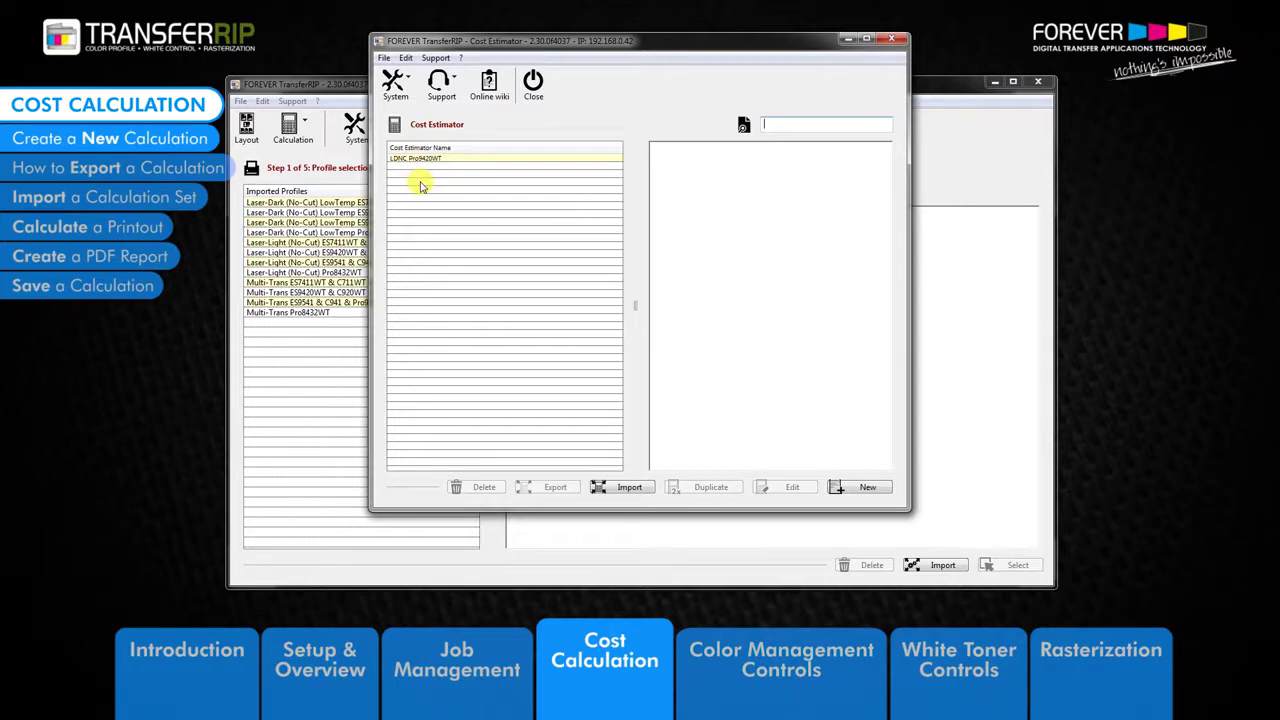
Select the LDNC Pro9420WT calculation in the cost estimator list
{"action": "left_click", "coordinate": [425, 159]}
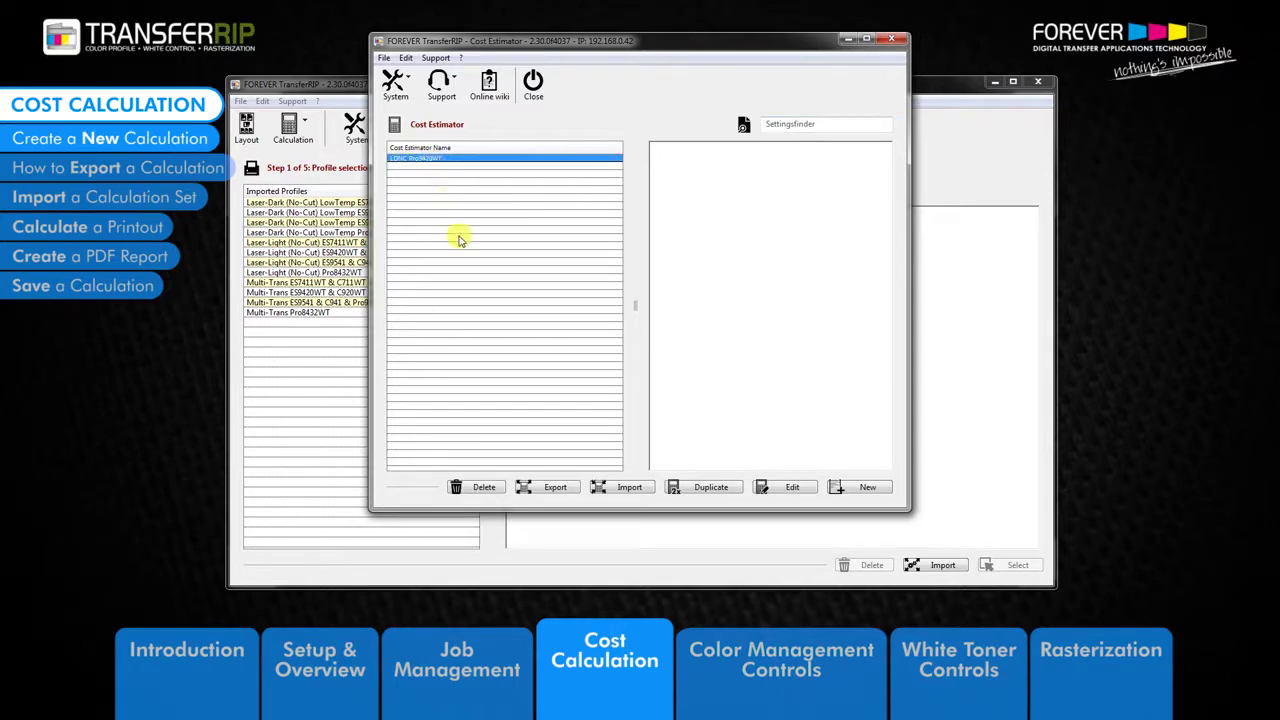